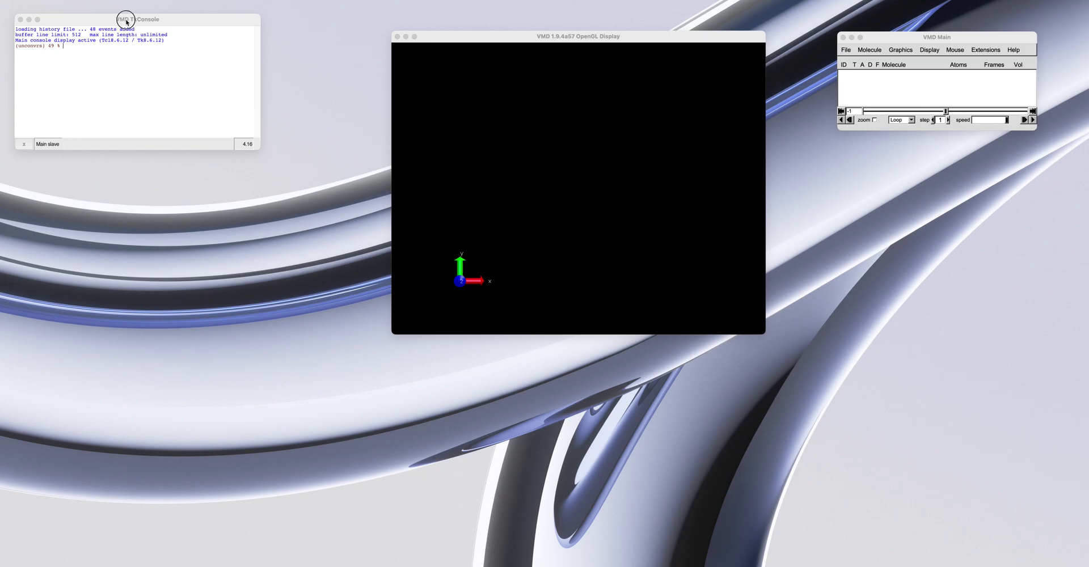
Step: Move the TkConsole aside and open the New Molecule loader with Gromacs GRO file type
left_click_drag(125, 19, 226, 54)
left_click(851, 51)
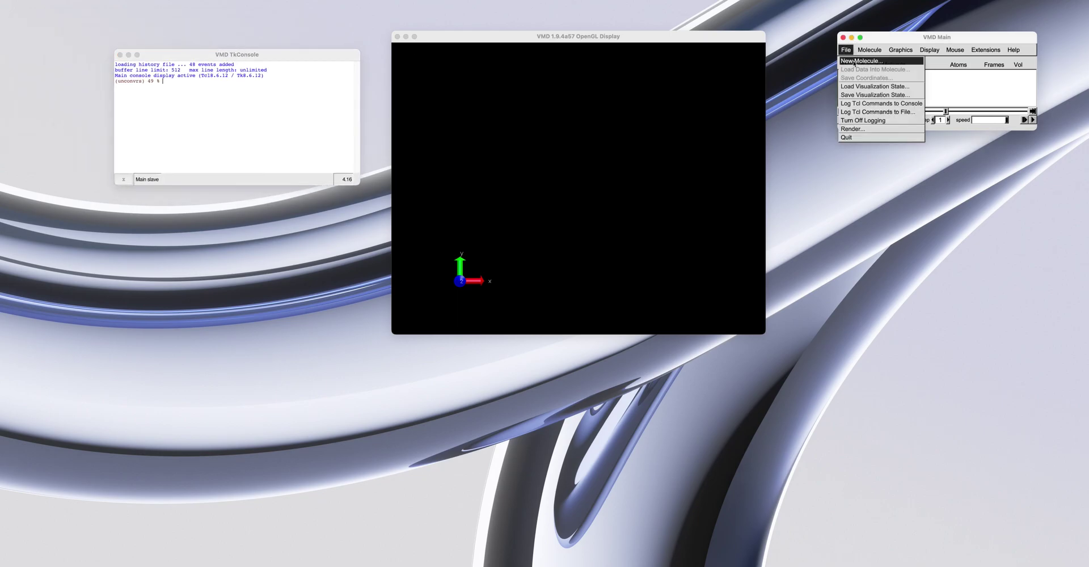
left_click(854, 62)
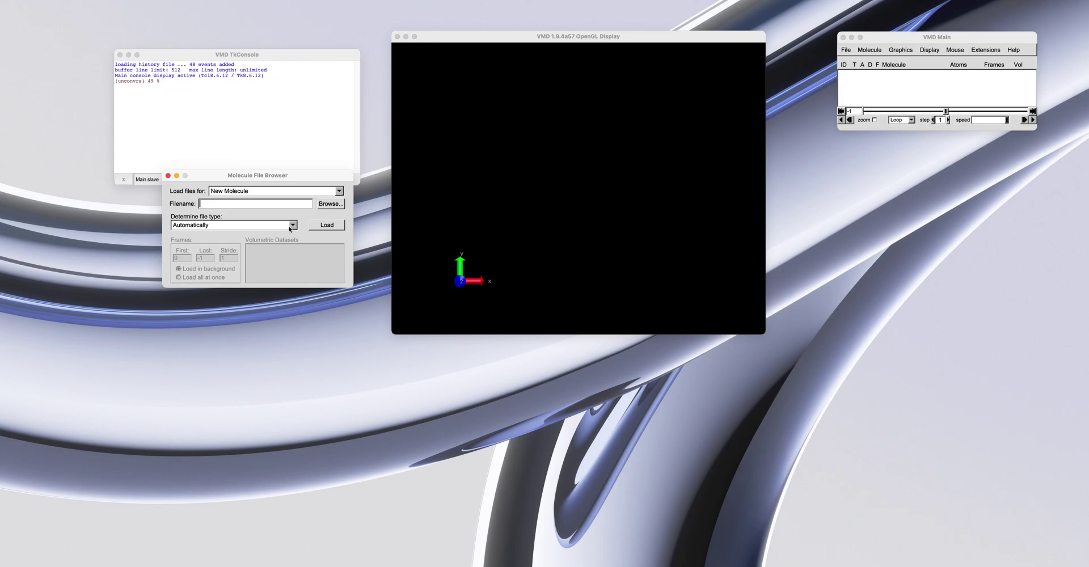
left_click(322, 193)
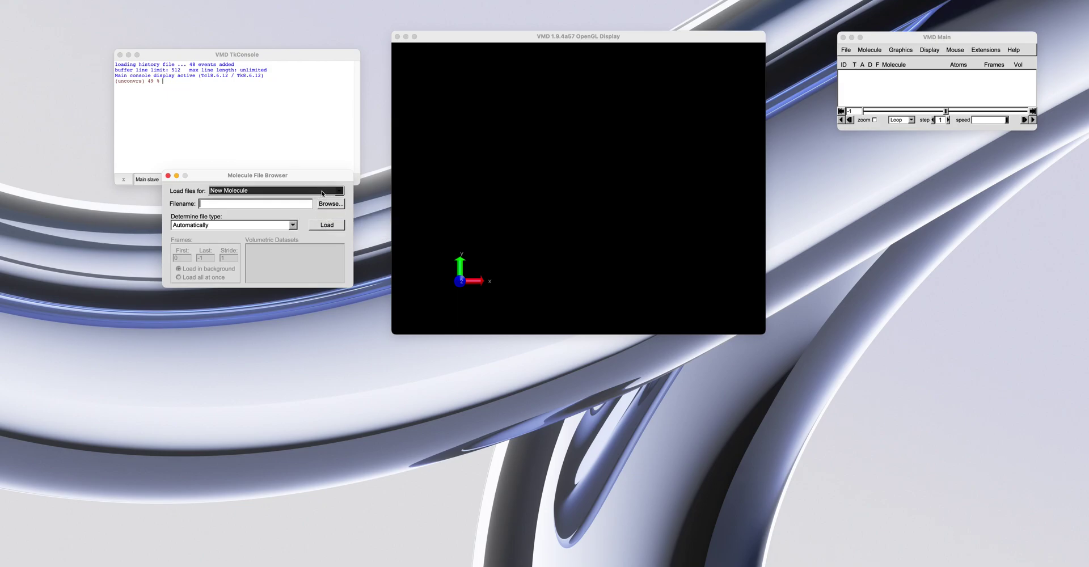
left_click(281, 227)
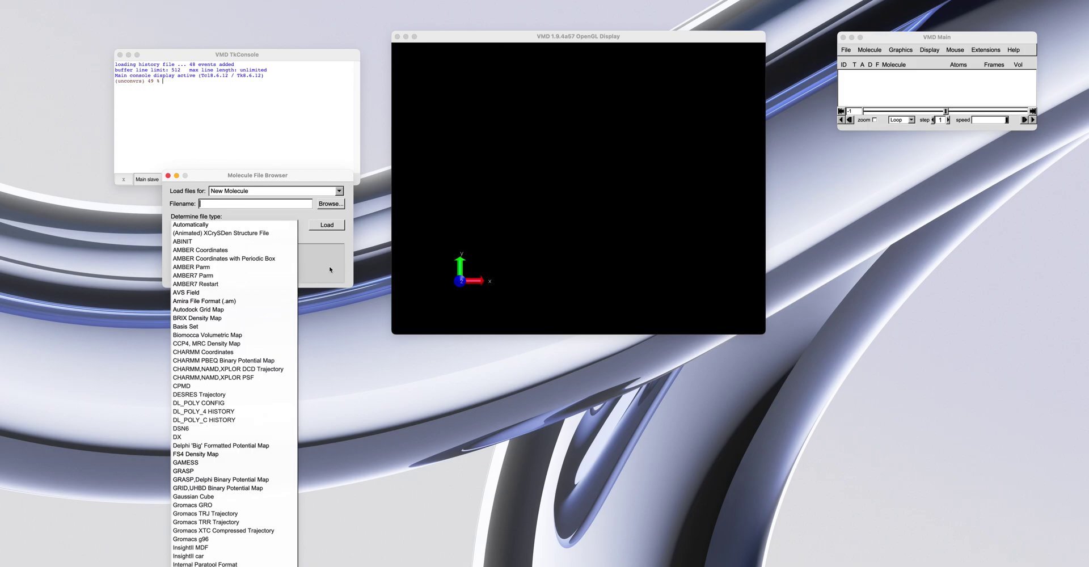
left_click(215, 505)
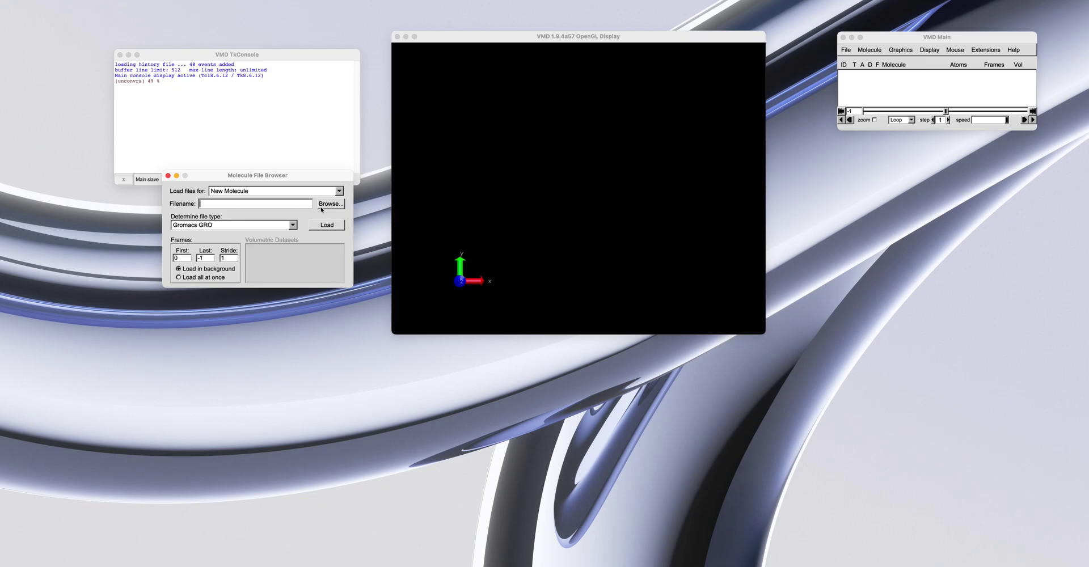
left_click_drag(317, 179, 319, 201)
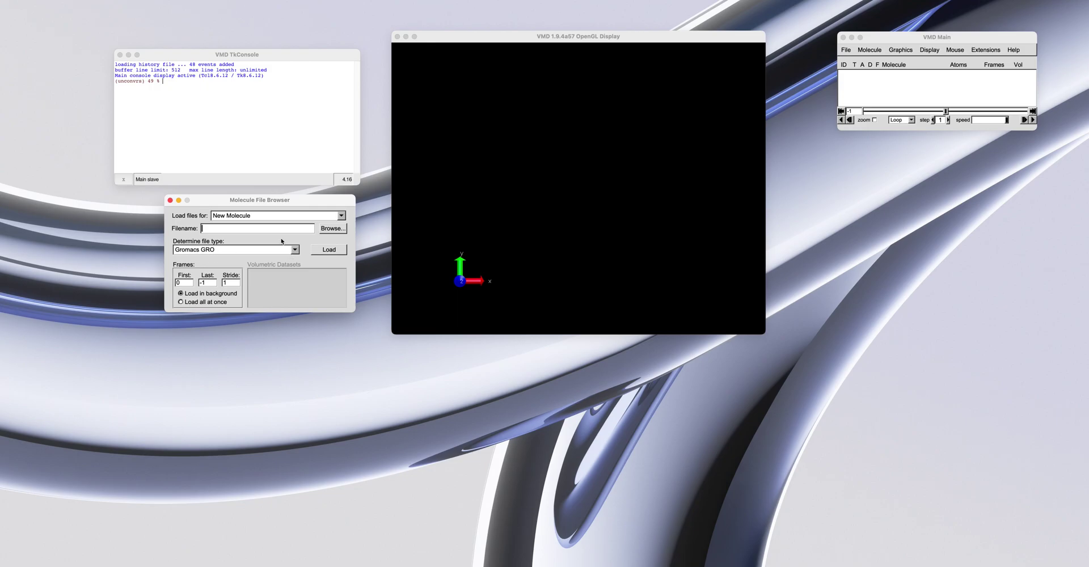
Step: Reopen the New Molecule loader with the file type set to Automatically
left_click(179, 201)
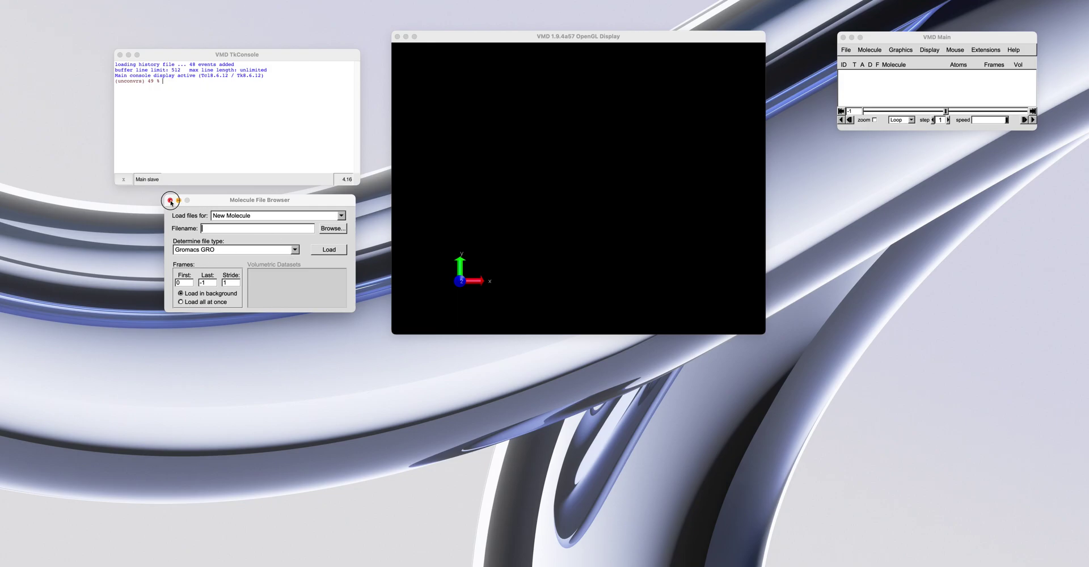
left_click(845, 50)
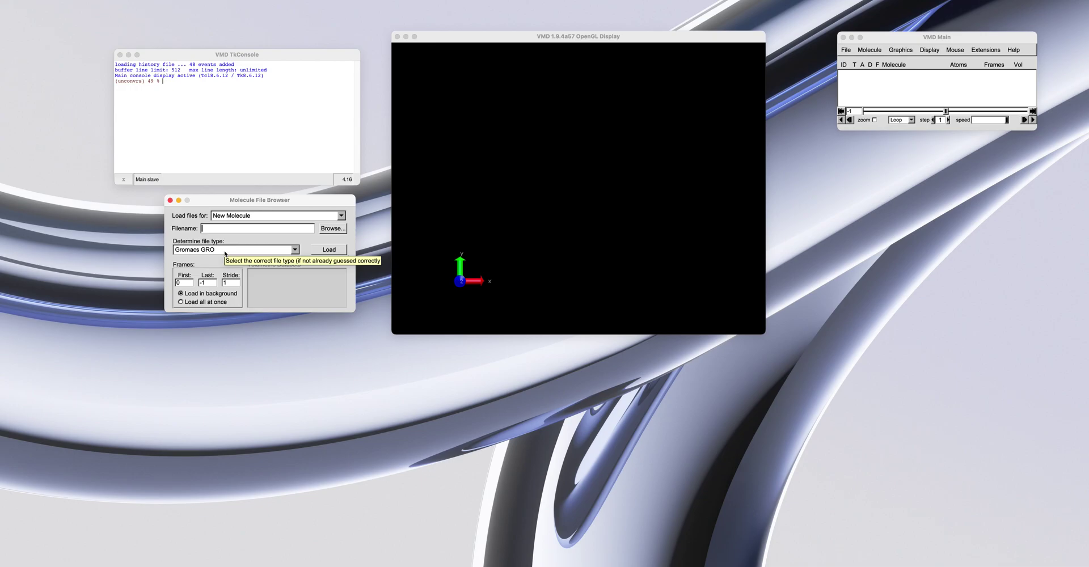
left_click(225, 255)
left_click(208, 8)
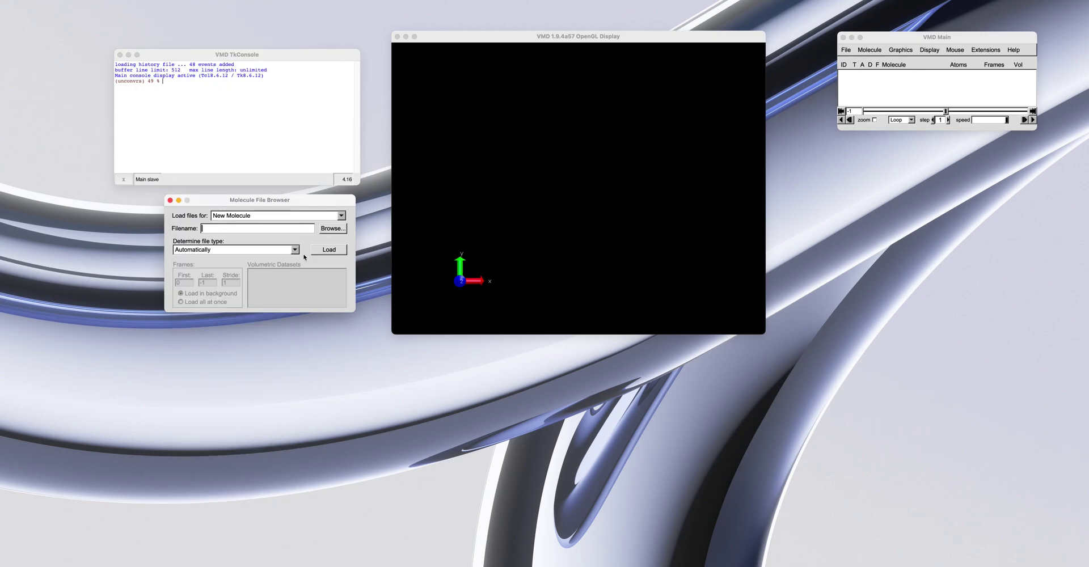
Step: Browse to rest0_fr0-62266-str1e3.gro and load it as a new molecule
left_click(340, 230)
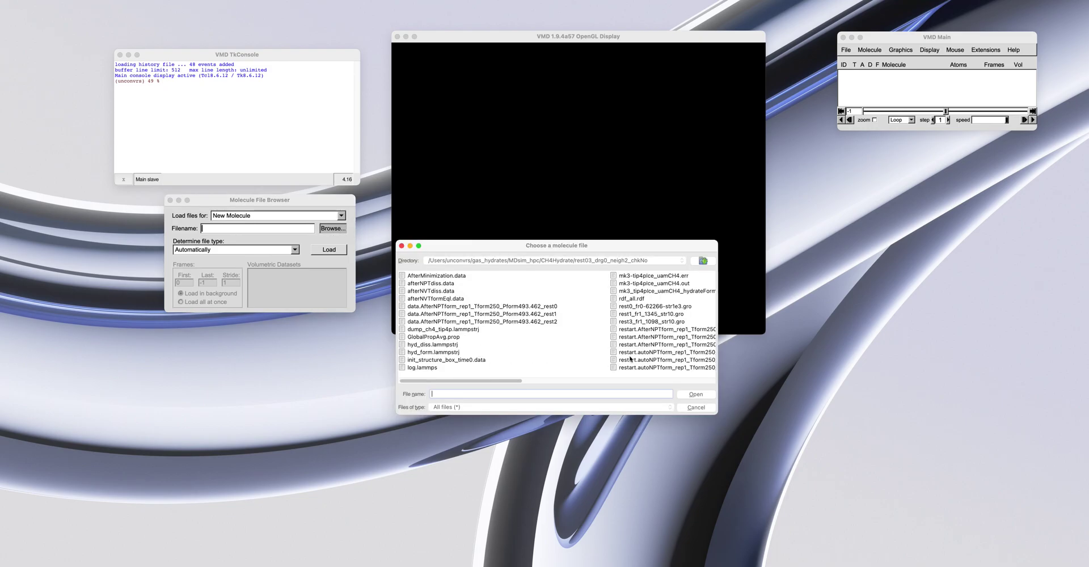
left_click(671, 322)
left_click(674, 315)
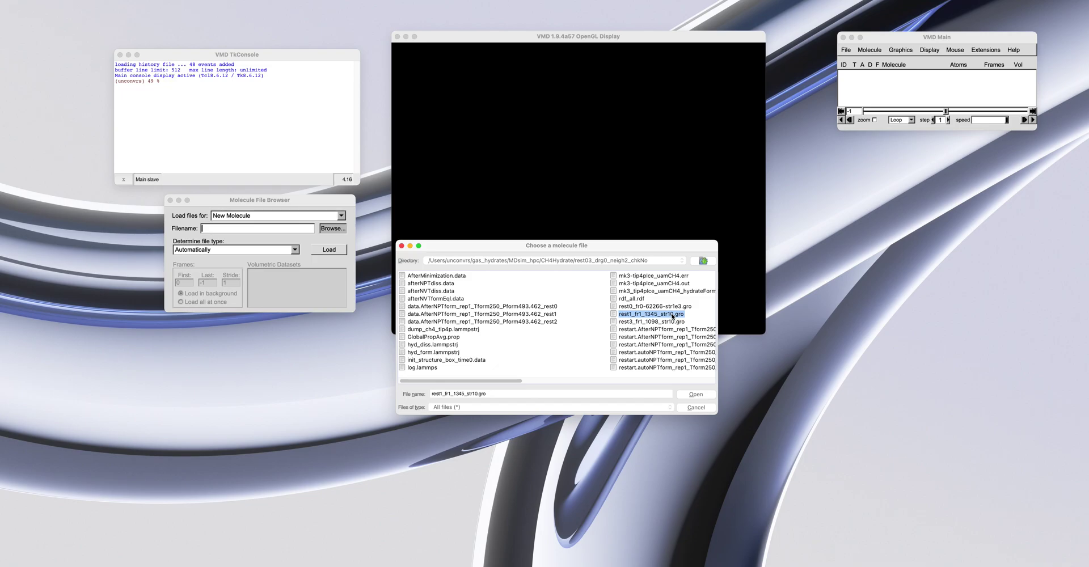
left_click(653, 307)
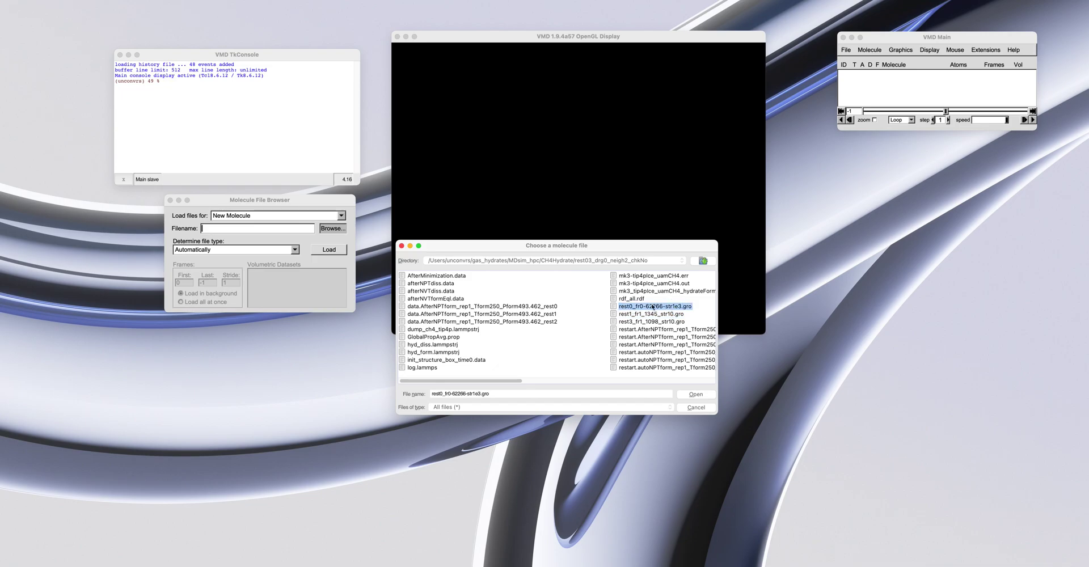
left_click(693, 395)
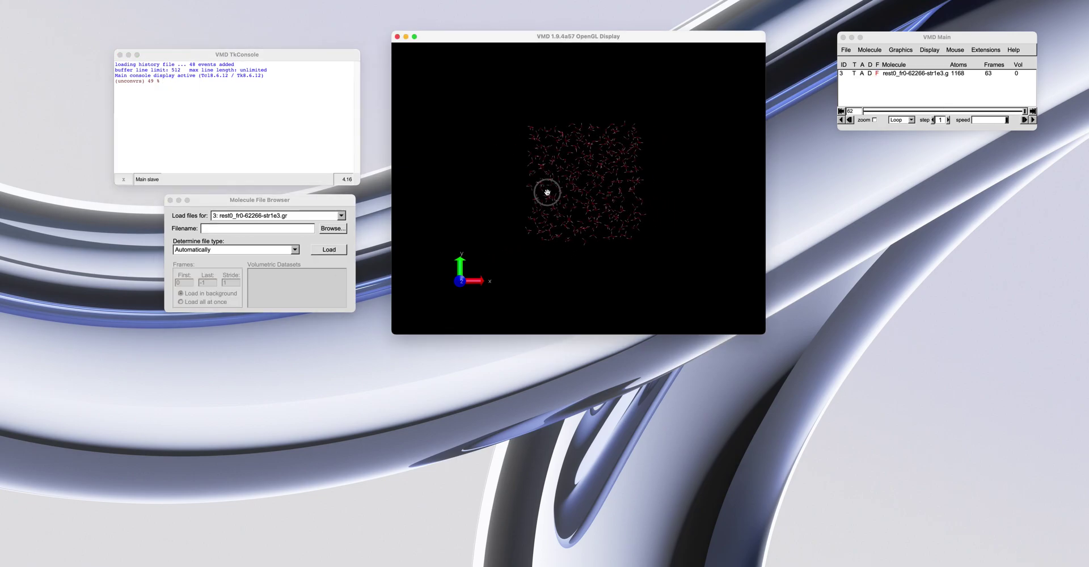
Step: Switch the molecule's drawing method to CPK in Graphical Representations
scroll(548, 192, "up", 3)
scroll(547, 191, "up", 3)
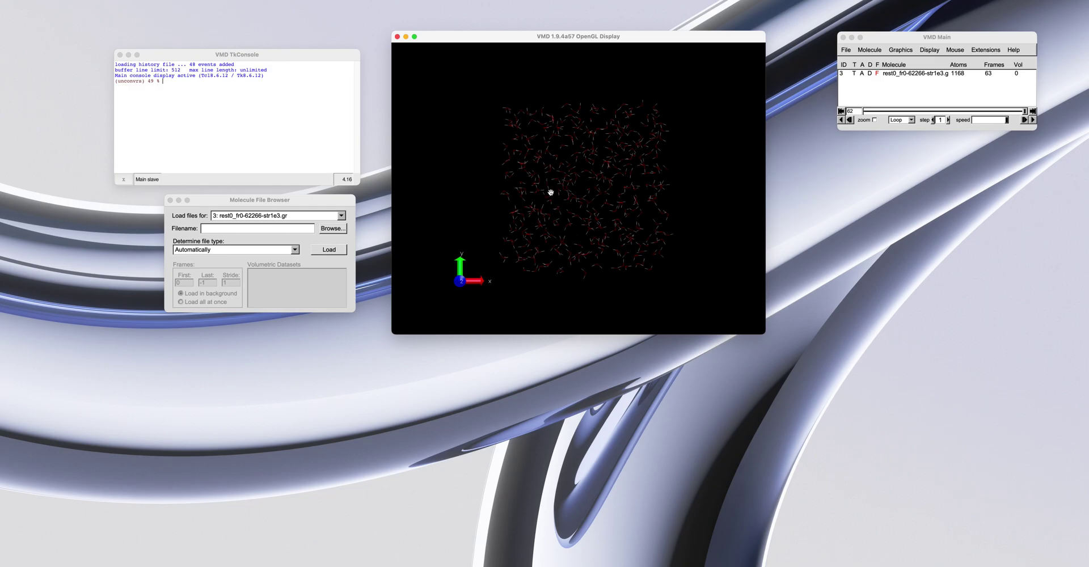
left_click(901, 49)
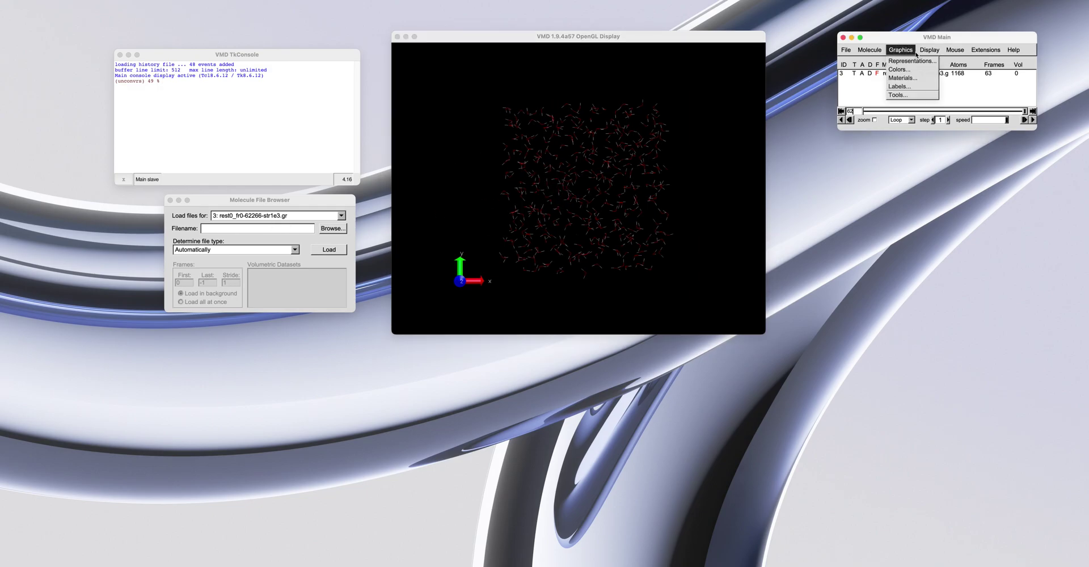
left_click(909, 62)
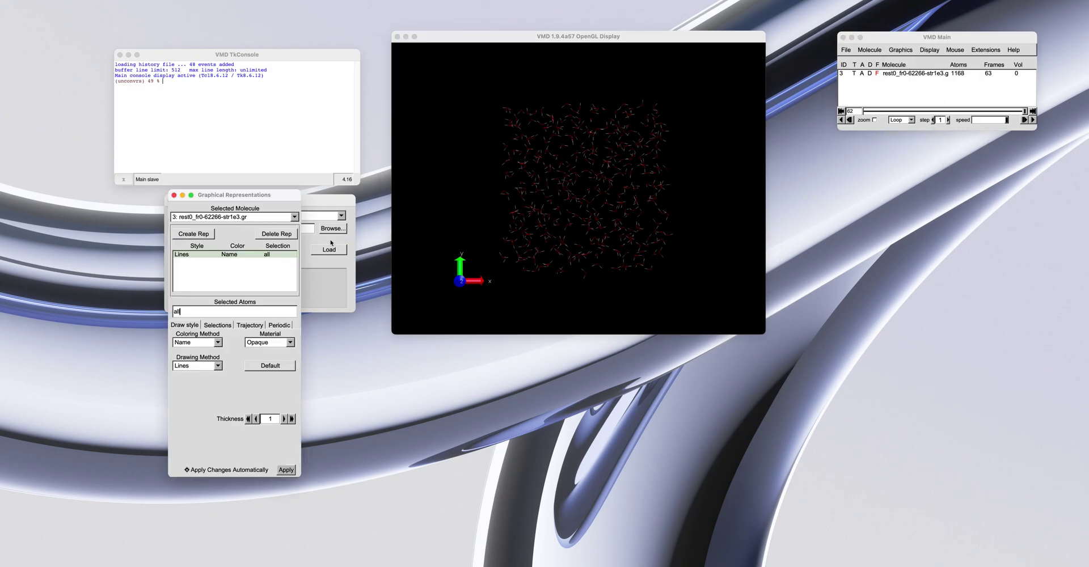
left_click(198, 366)
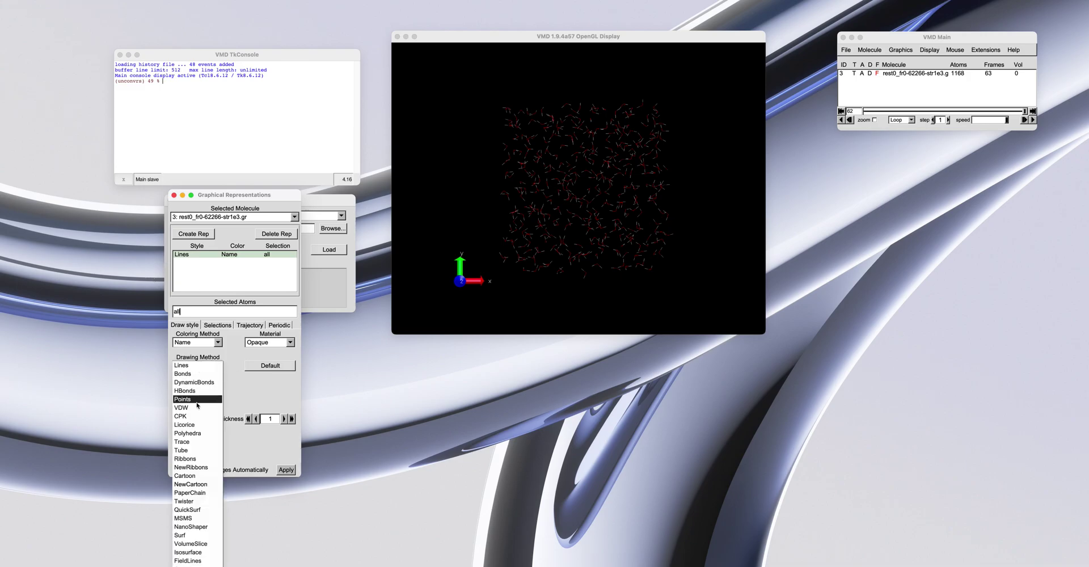
left_click(195, 418)
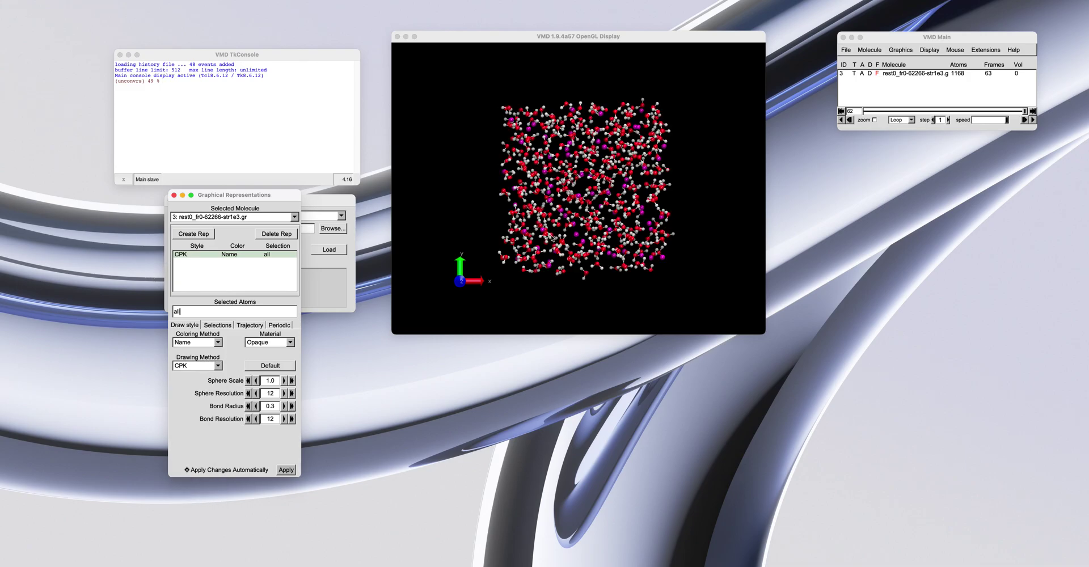
Step: Zoom in and rotate the view to inspect the CPK-drawn water molecules
left_click(550, 233)
left_click_drag(550, 233, 563, 231)
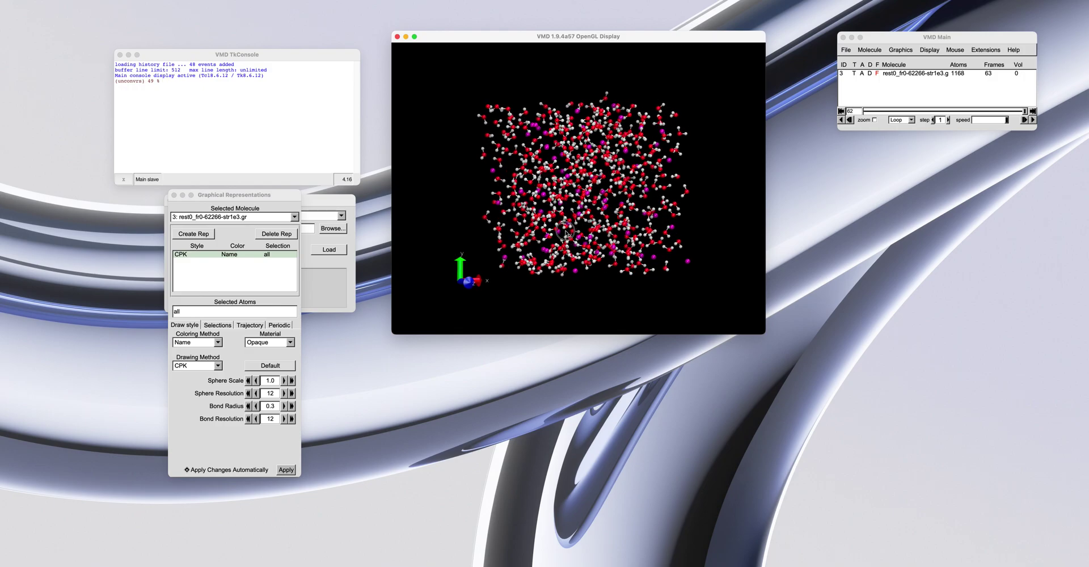
scroll(564, 232, "up", 10)
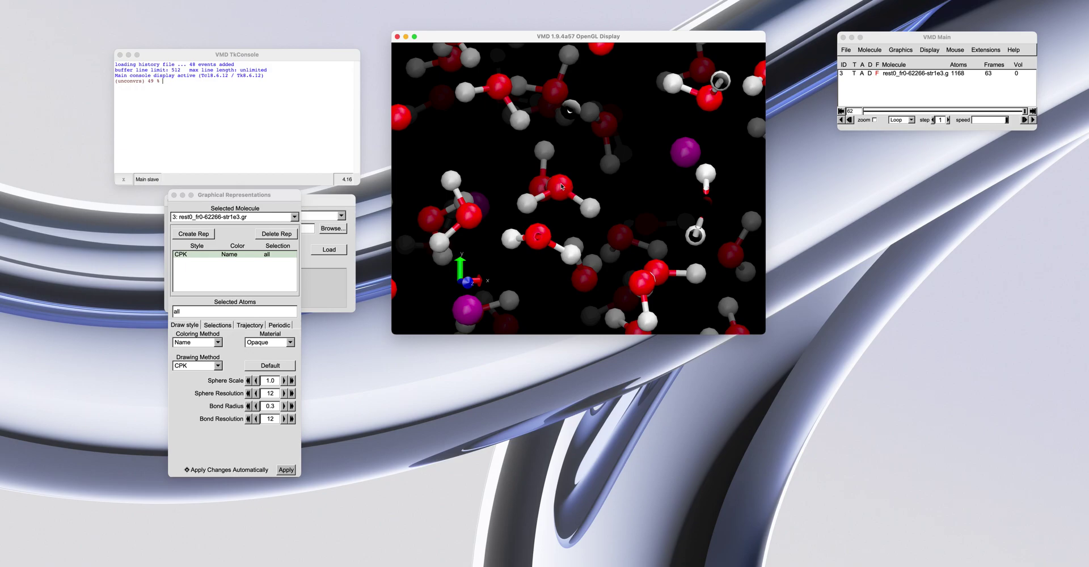
left_click_drag(565, 187, 566, 191)
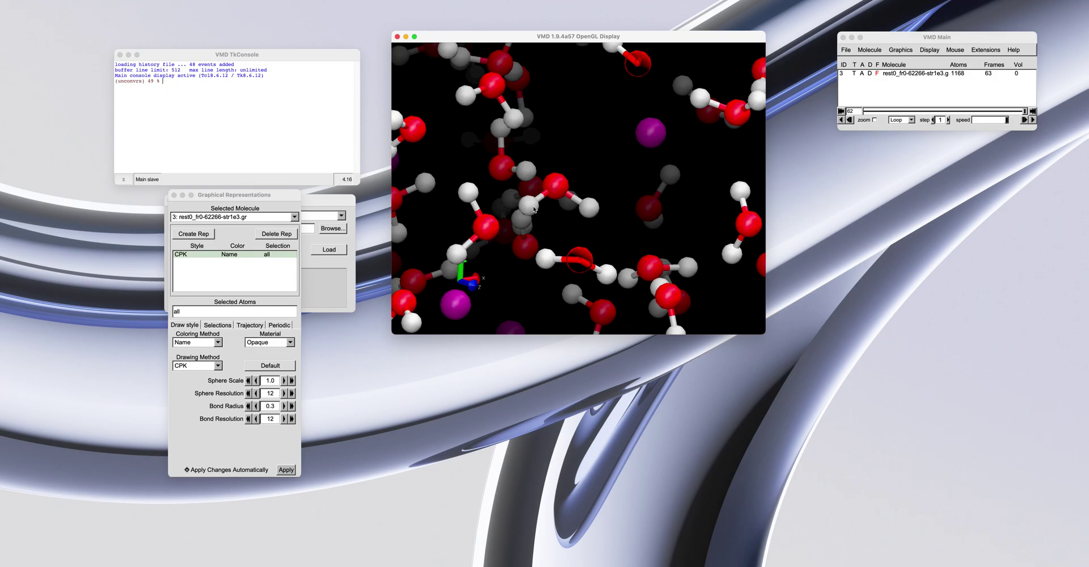
left_click_drag(529, 205, 552, 193)
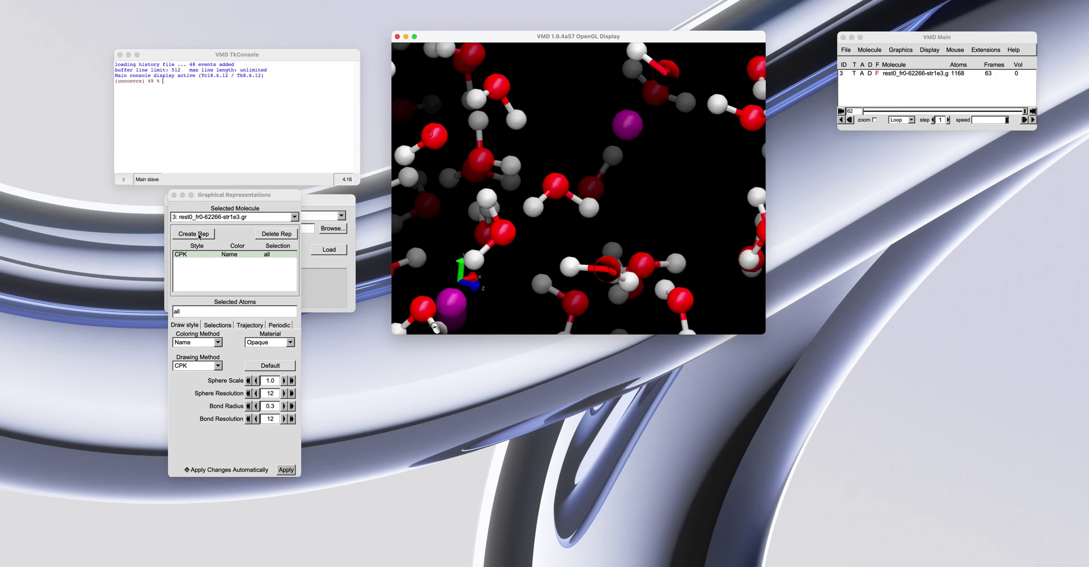
left_click_drag(501, 206, 492, 207)
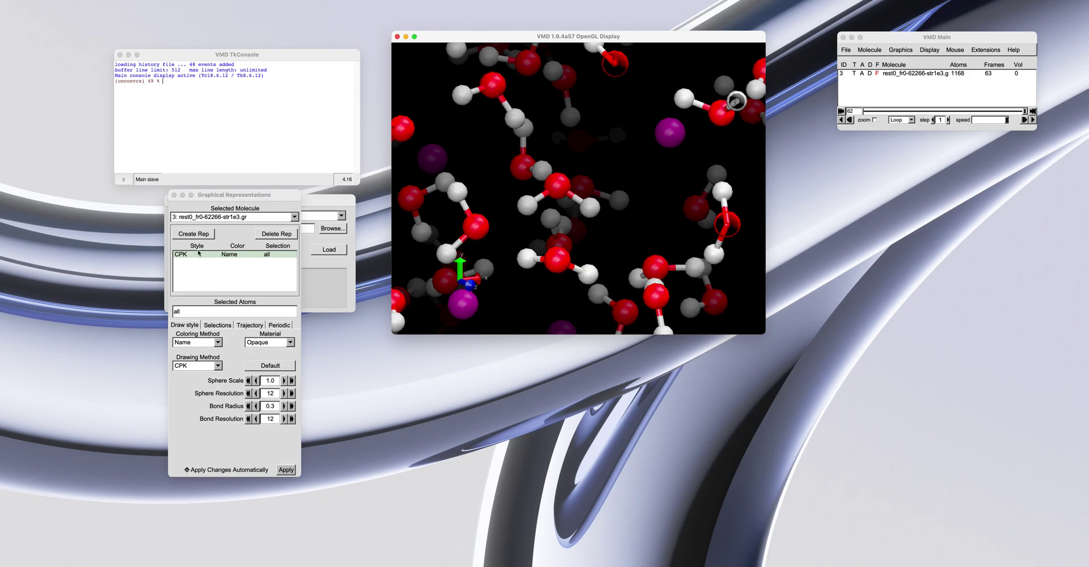
Step: Add a second representation drawn with the HBonds method
left_click(194, 234)
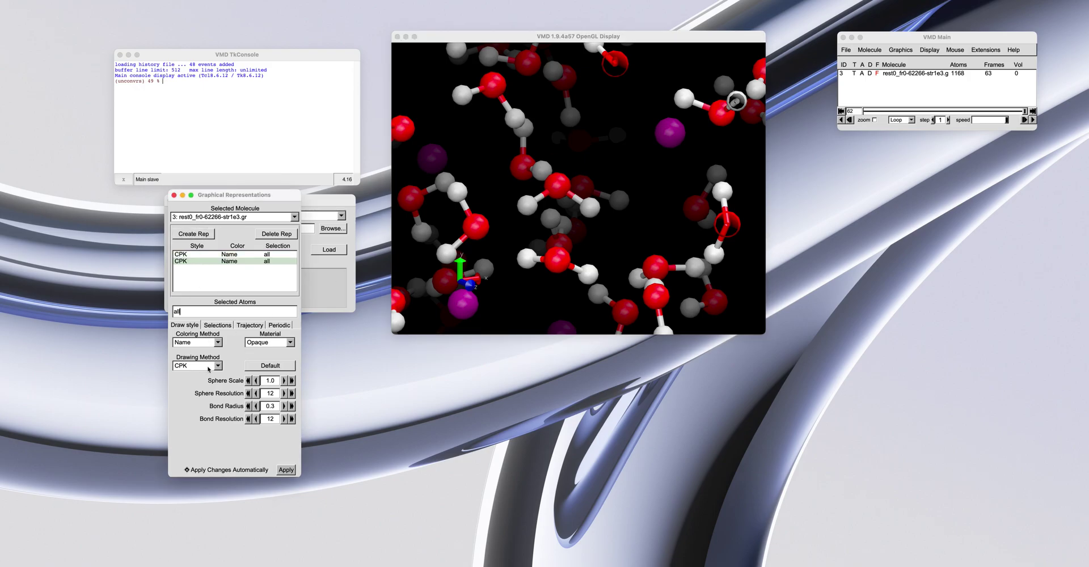
left_click(208, 369)
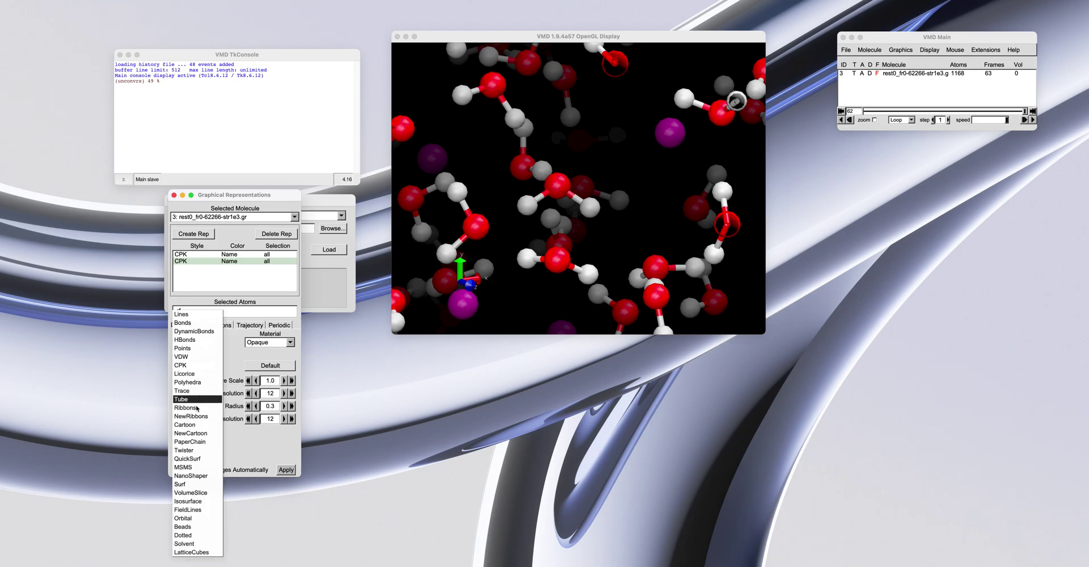
left_click(201, 341)
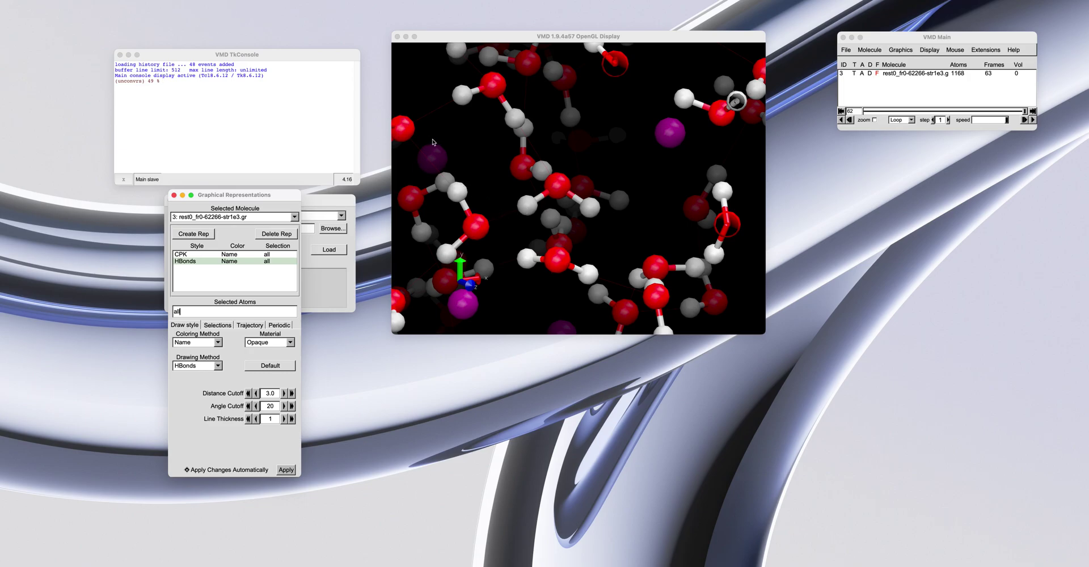
left_click_drag(433, 142, 453, 150)
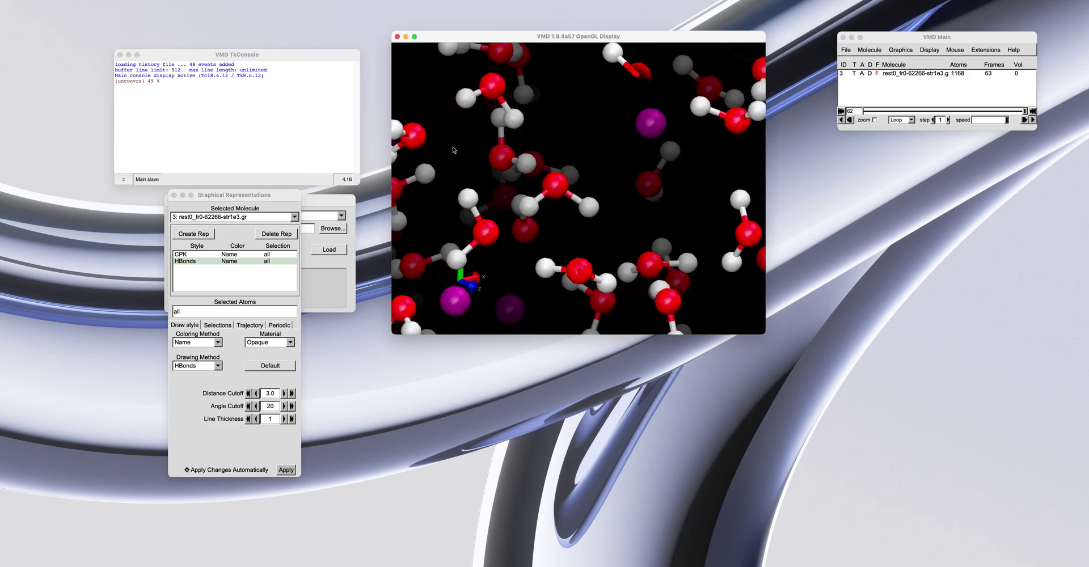
left_click_drag(535, 164, 525, 163)
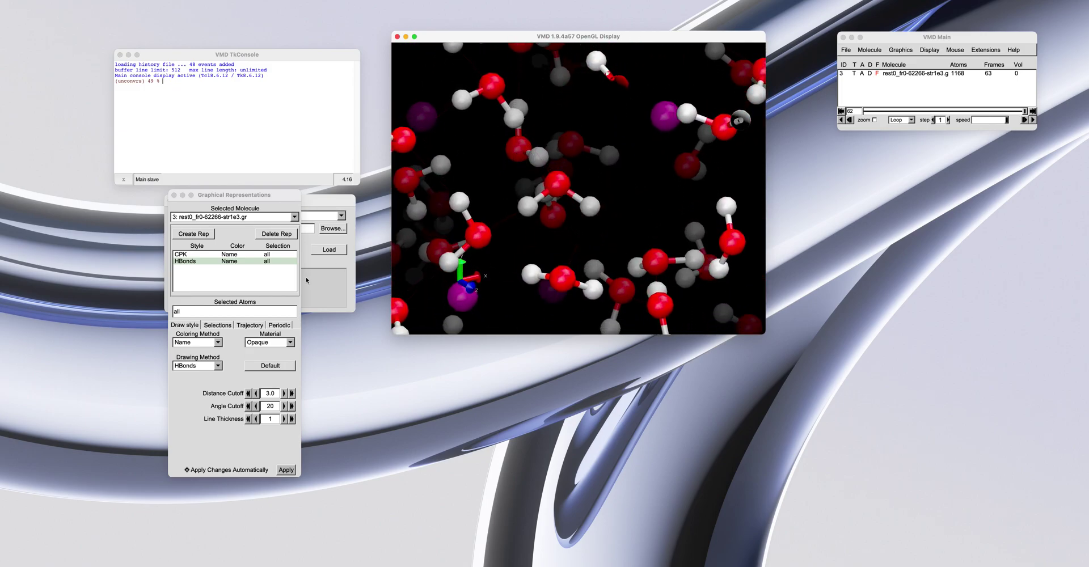
left_click(196, 343)
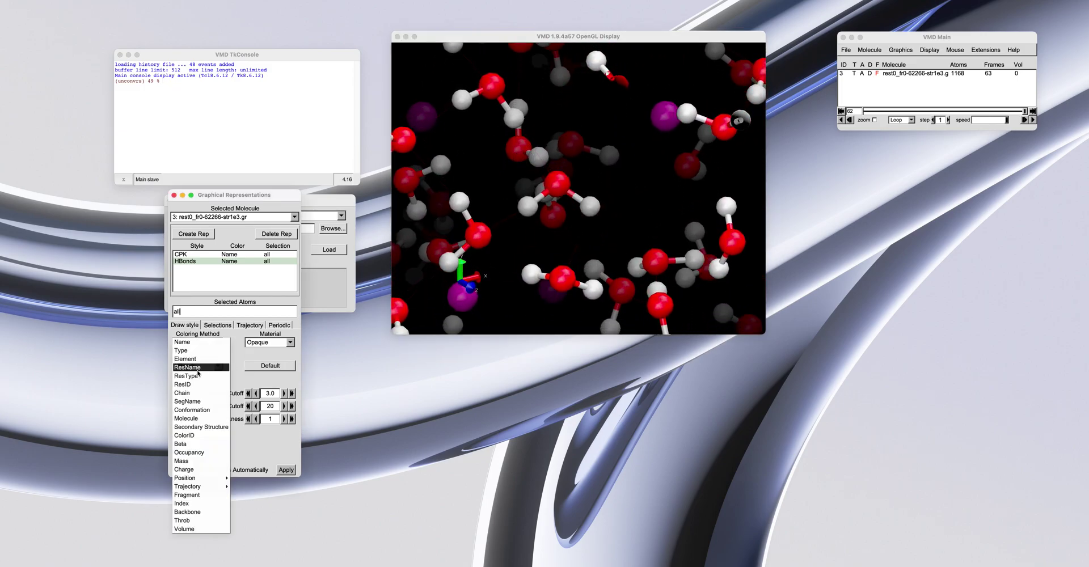
Step: Colour the hydrogen bonds by ColorID 10 (cyan) with line thickness 9
left_click(193, 436)
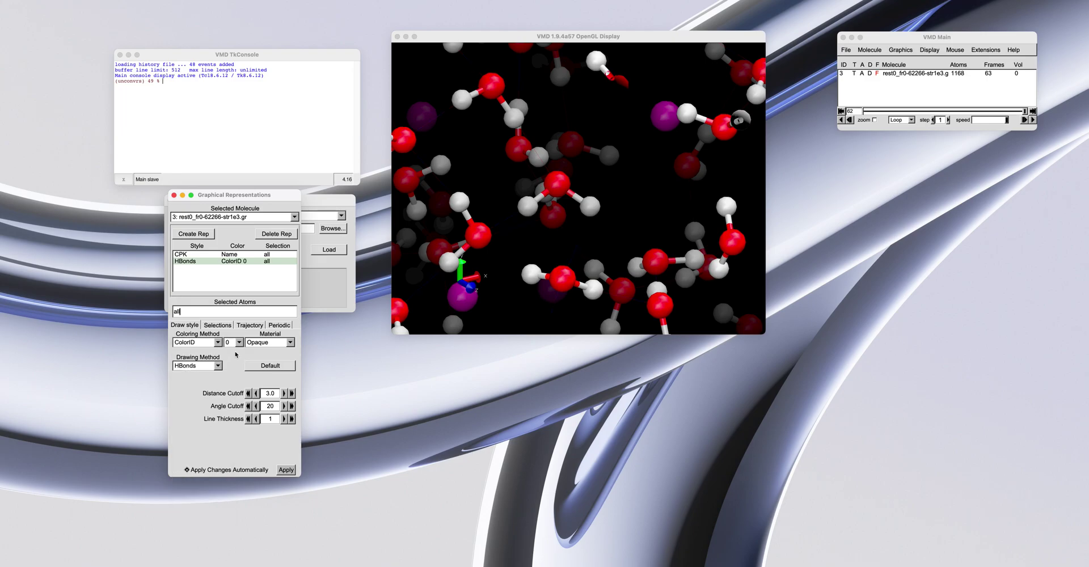
left_click(239, 343)
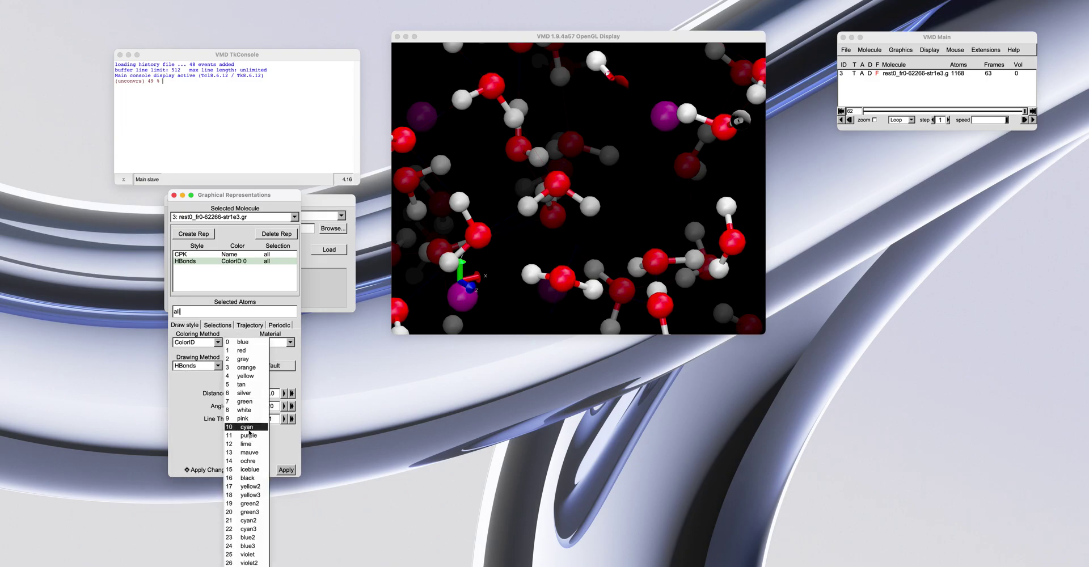
left_click(251, 429)
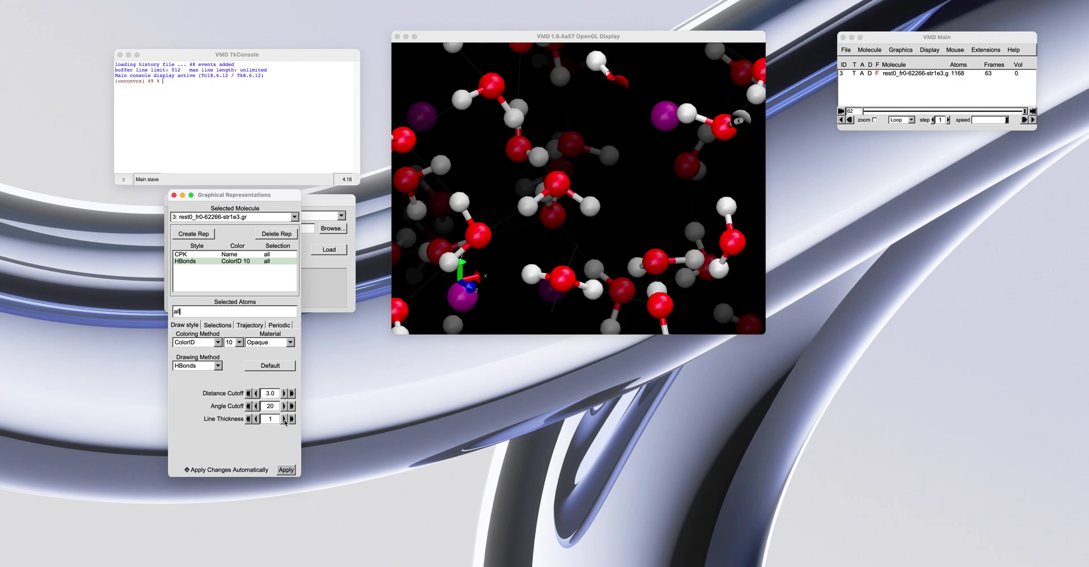
left_click(285, 418)
left_click(285, 418)
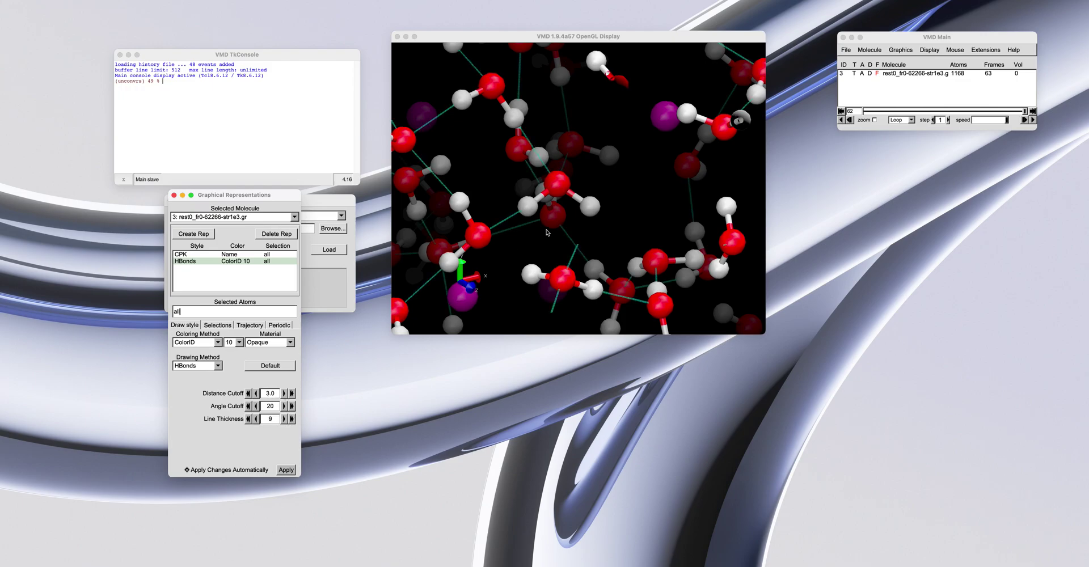
left_click_drag(563, 215, 556, 213)
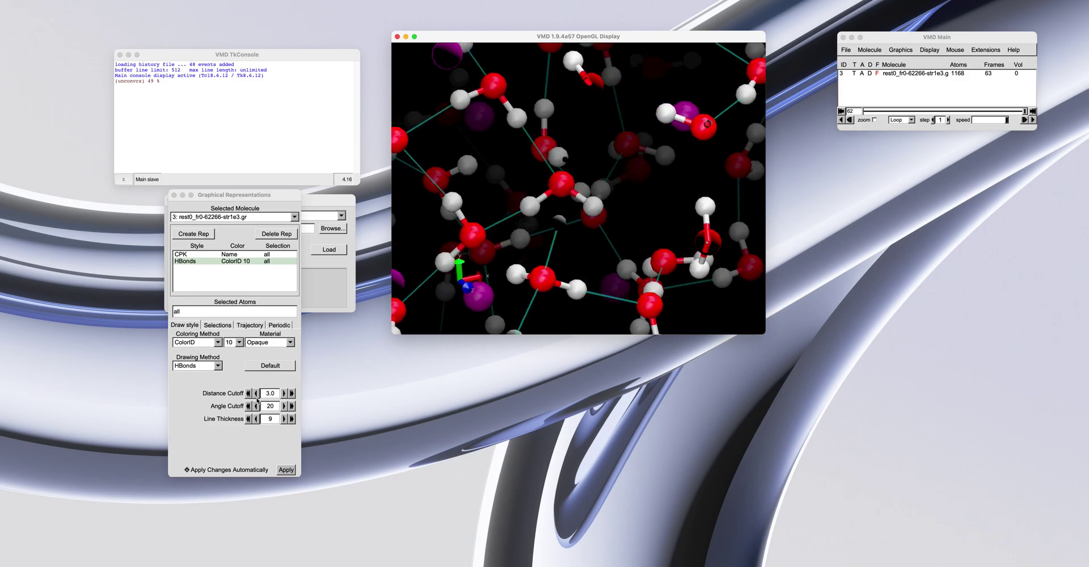
Step: Raise the hydrogen-bond distance cutoff to 3.5 and angle cutoff to 40
left_click(284, 395)
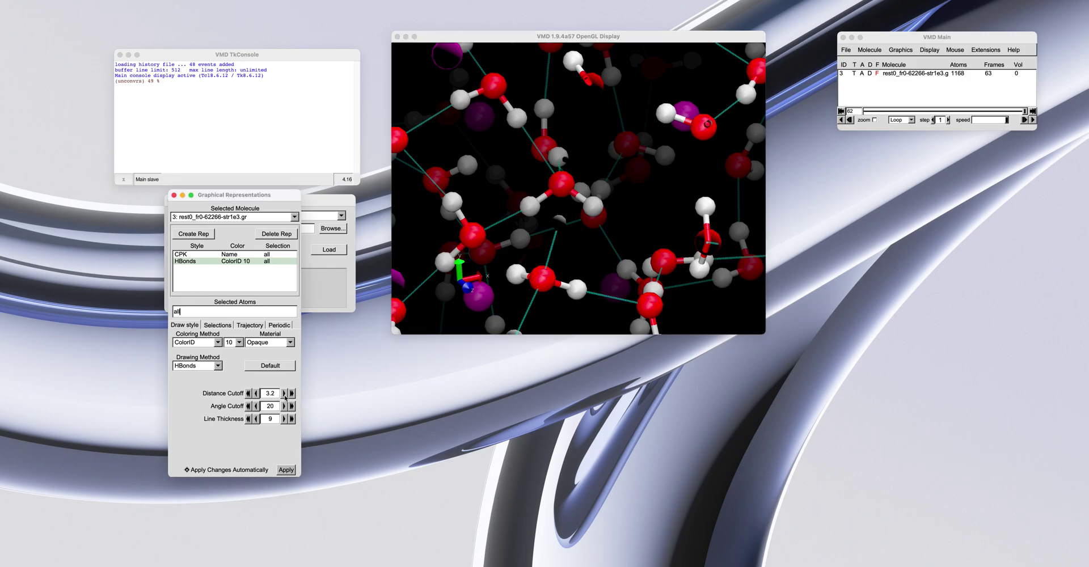
left_click_drag(572, 229, 575, 224)
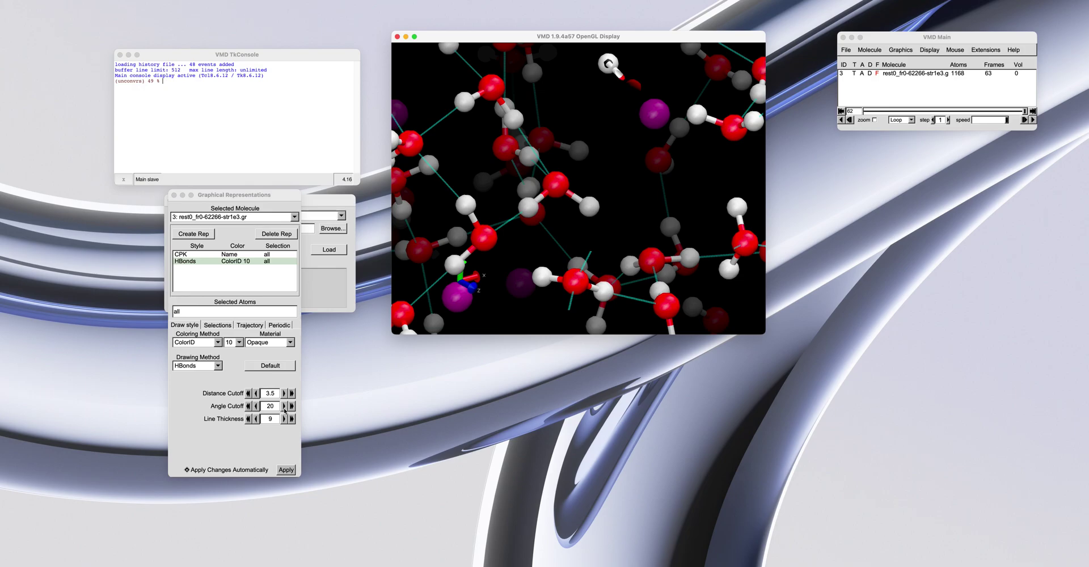
left_click(284, 407)
left_click(291, 406)
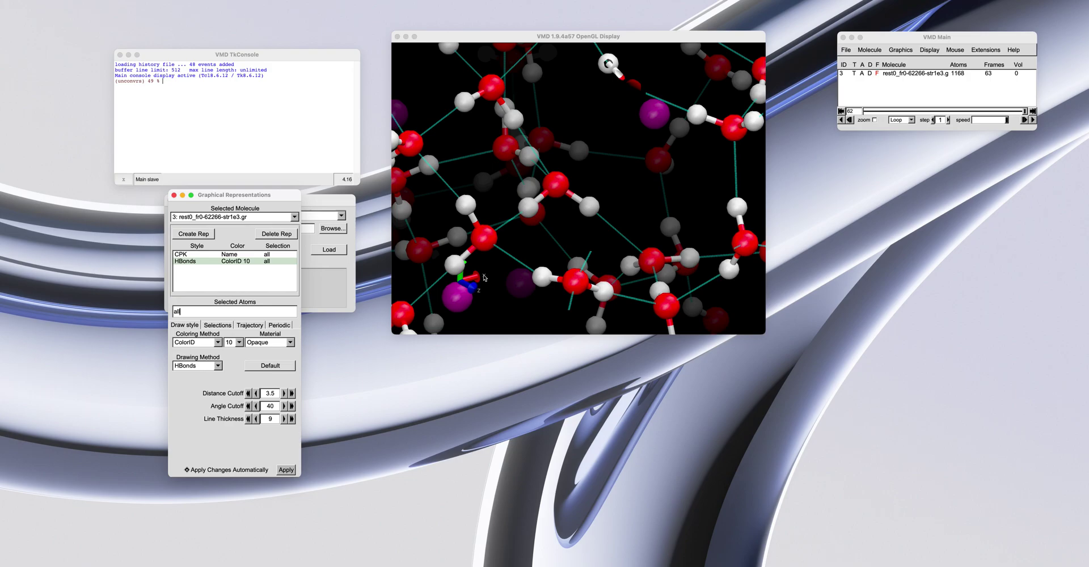
left_click_drag(494, 227, 532, 175)
Step: Zoom out and lower the hydrogen-bond line thickness to 4
scroll(522, 264, "down", 5)
scroll(522, 263, "up", 3)
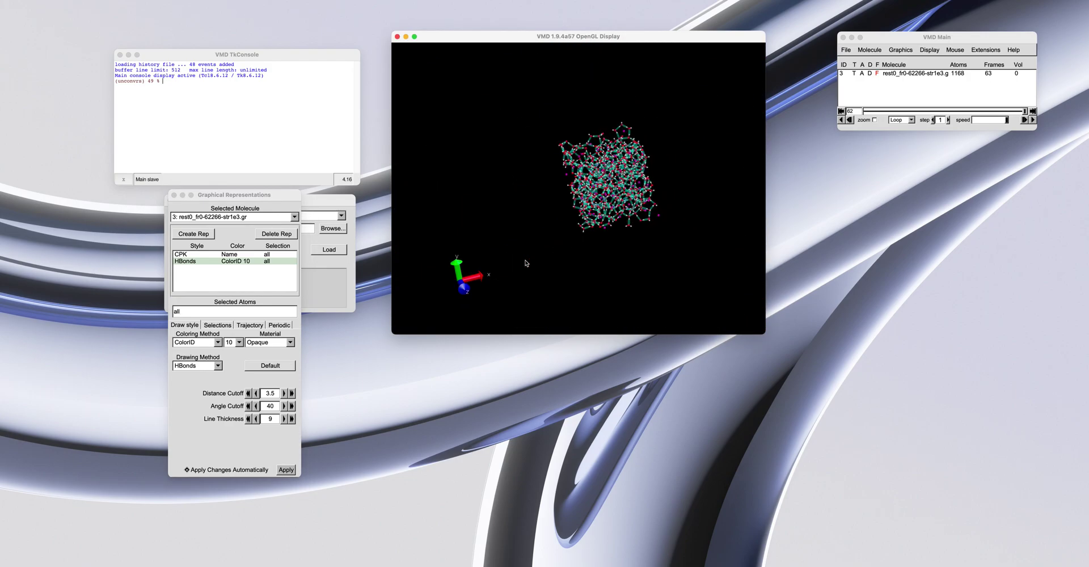
scroll(544, 241, "up", 2)
mouse_move(554, 232)
left_mouse_down()
mouse_move(615, 209)
mouse_move(594, 209)
left_mouse_up()
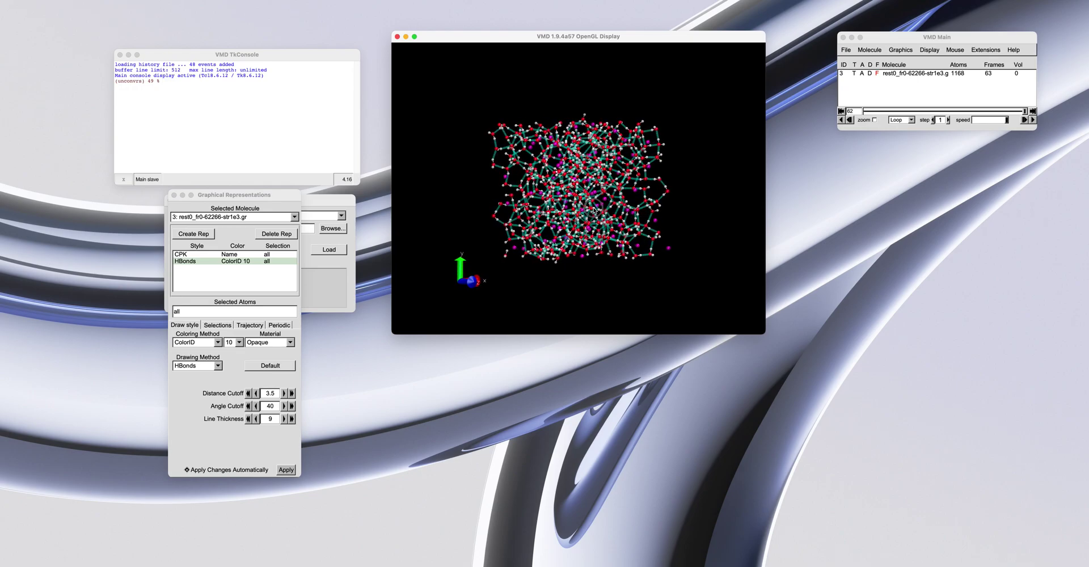
left_click(250, 420)
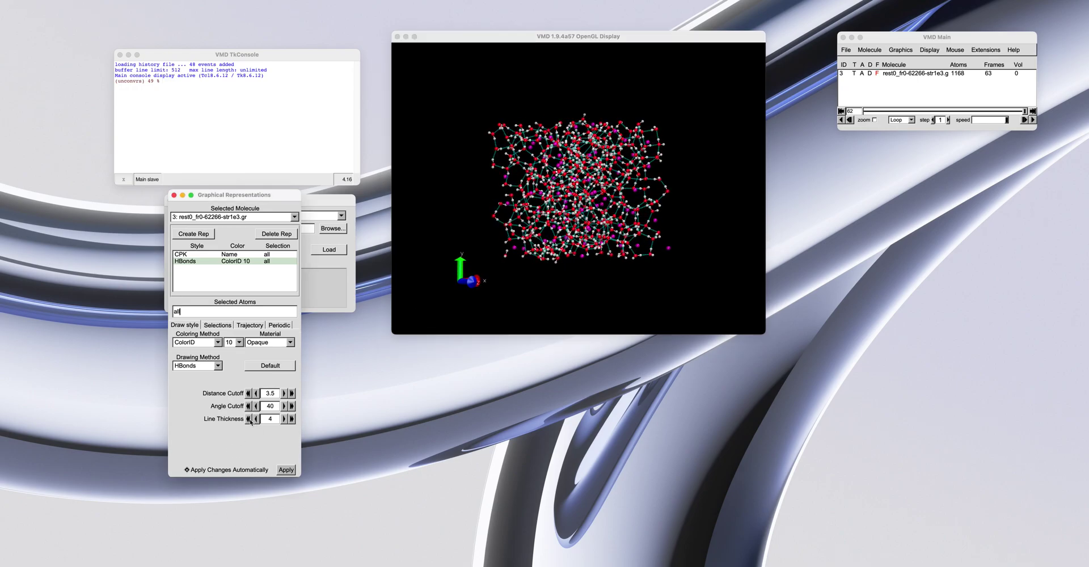
Step: Rotate and zoom the crystal box back to its default orientation
mouse_move(539, 187)
left_mouse_down()
mouse_move(558, 181)
mouse_move(539, 180)
left_mouse_up()
scroll(559, 181, "up", 5)
scroll(558, 182, "down", 5)
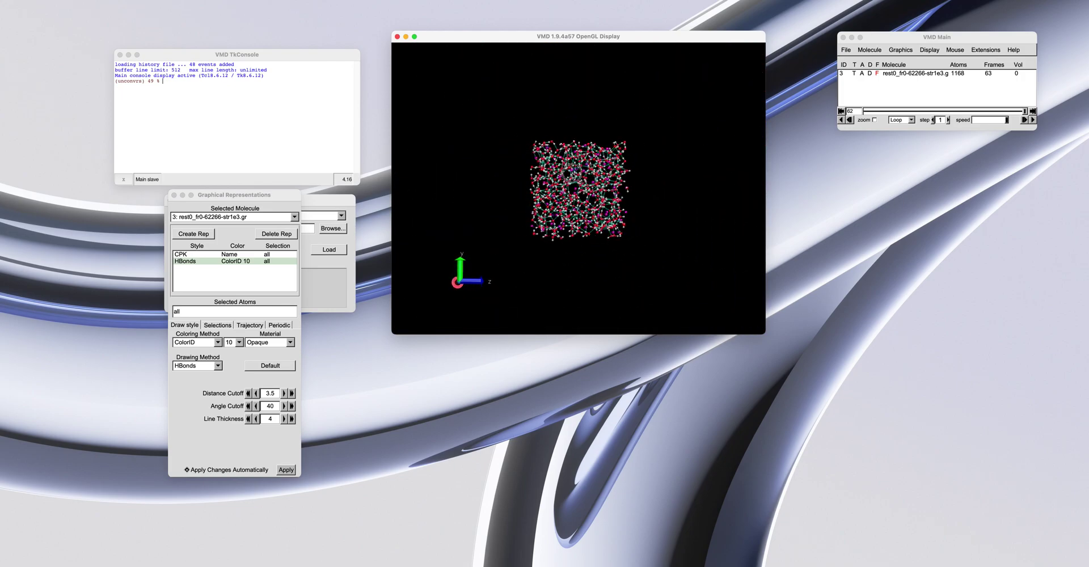
left_click_drag(573, 174, 547, 174)
scroll(549, 174, "up", 2)
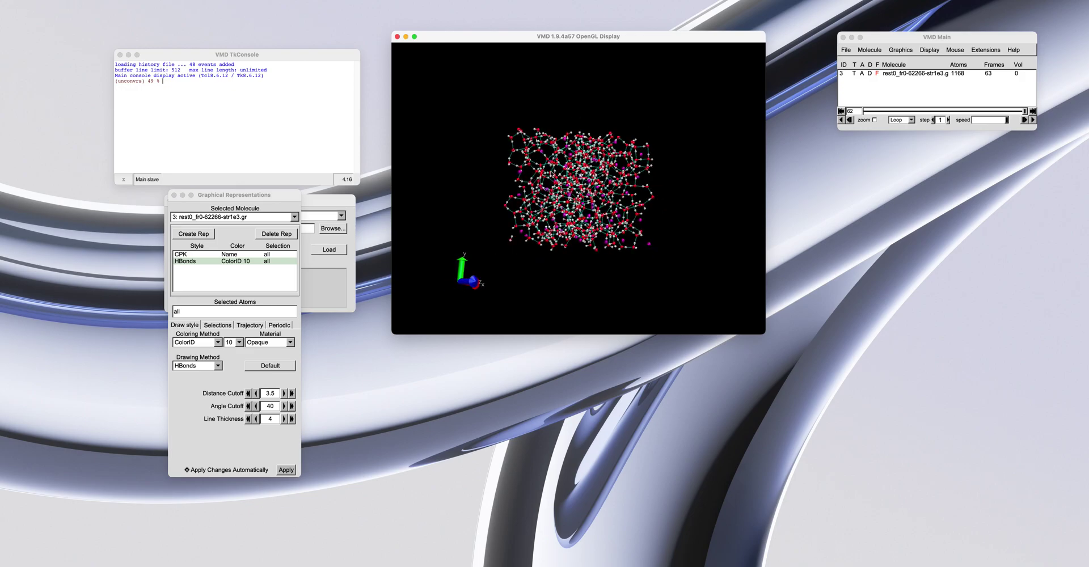
scroll(549, 173, "up", 5)
scroll(550, 174, "down", 3)
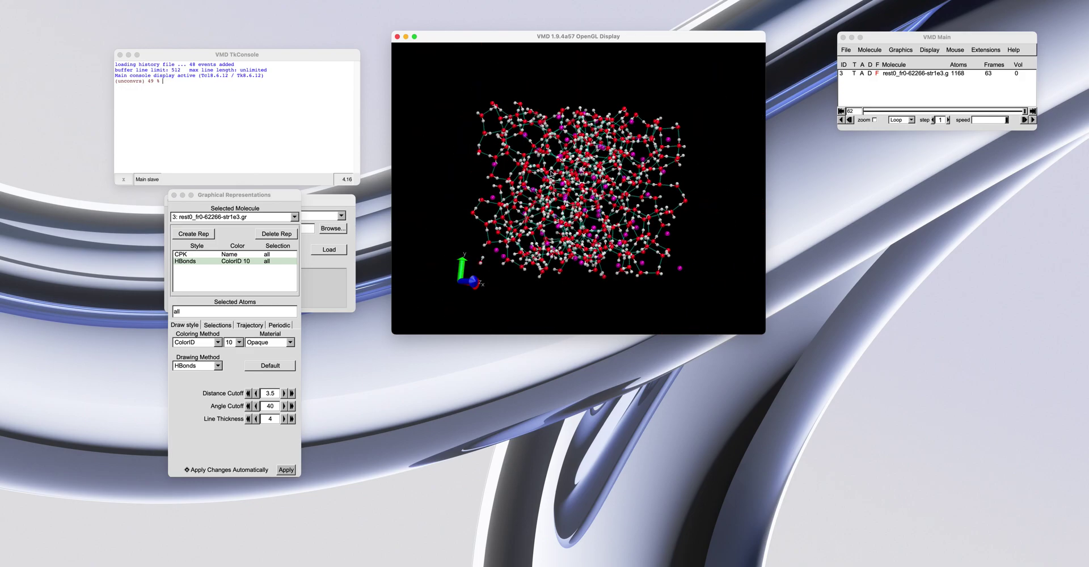
mouse_move(552, 174)
left_mouse_down()
mouse_move(541, 178)
mouse_move(584, 177)
mouse_move(551, 174)
mouse_move(576, 179)
left_mouse_up()
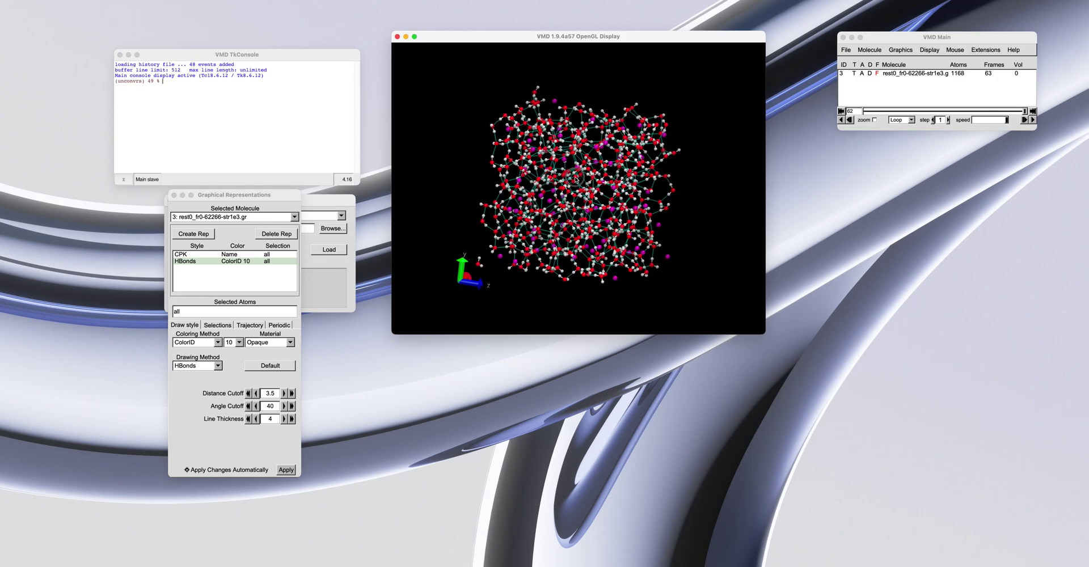